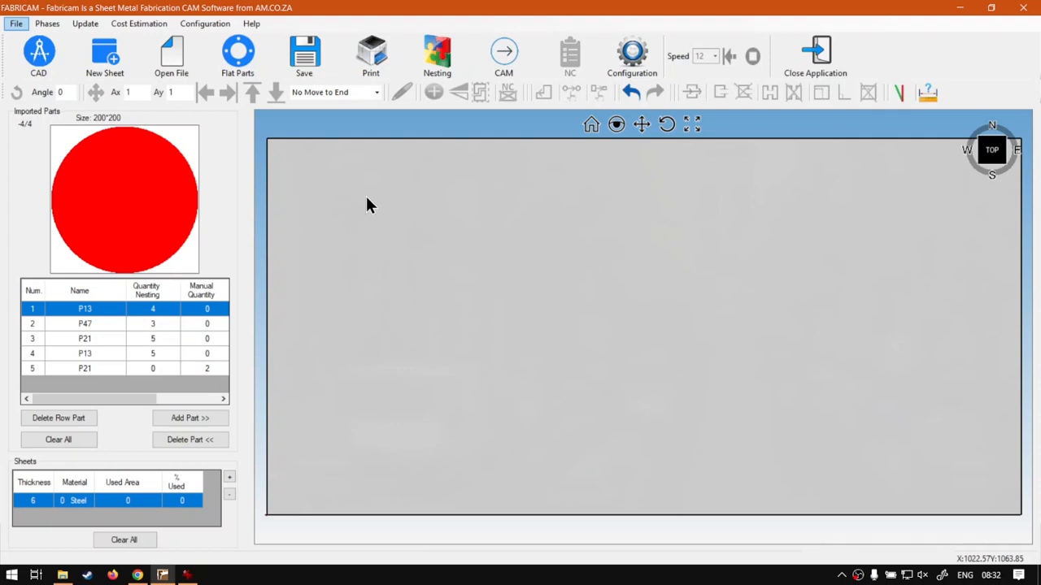
Create a P13 circular flat part with a diameter D1 of 200 mm
left_click(240, 54)
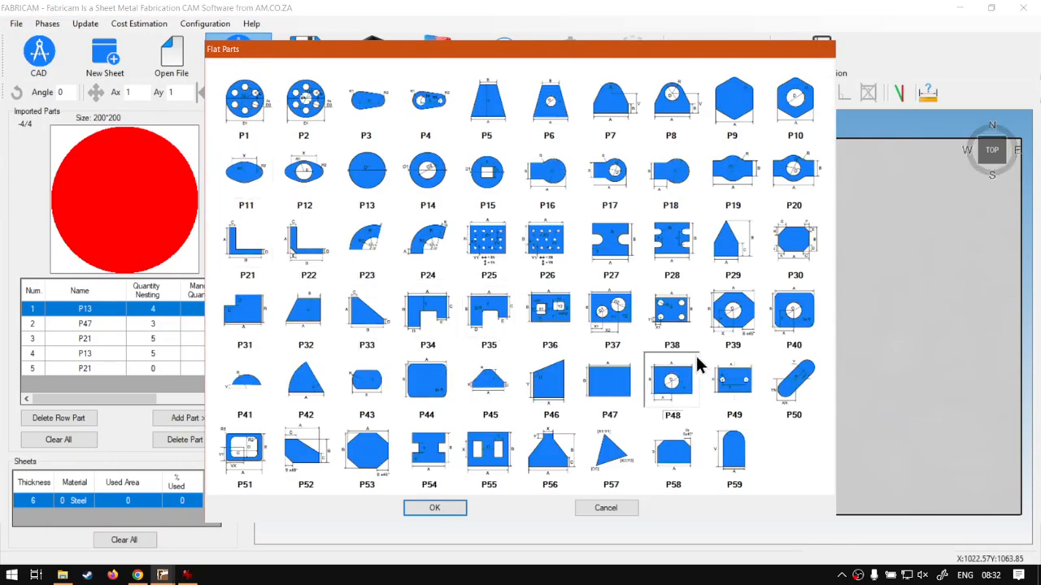
left_click(367, 177)
double_click(579, 224)
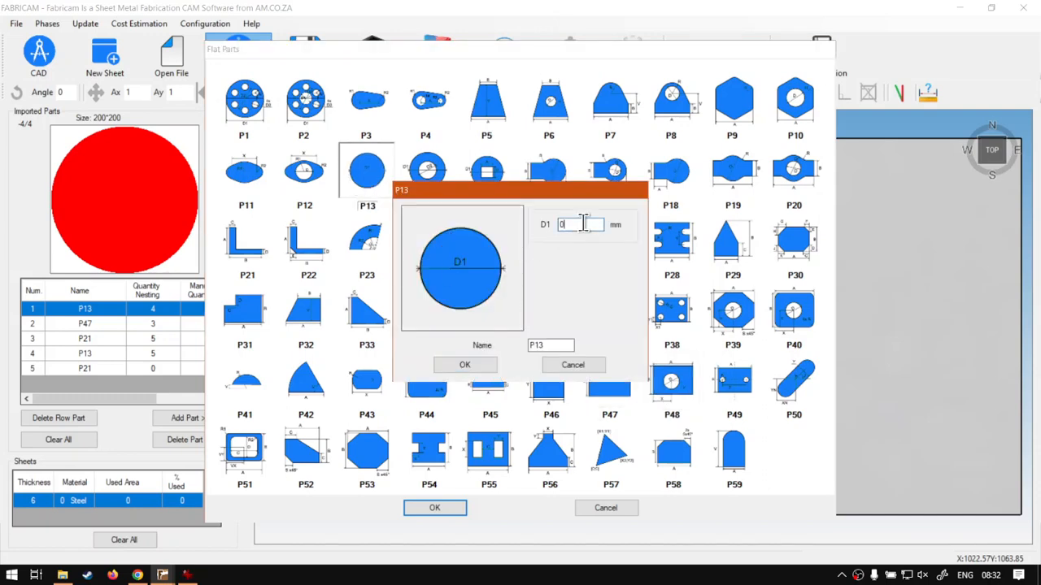
type("200")
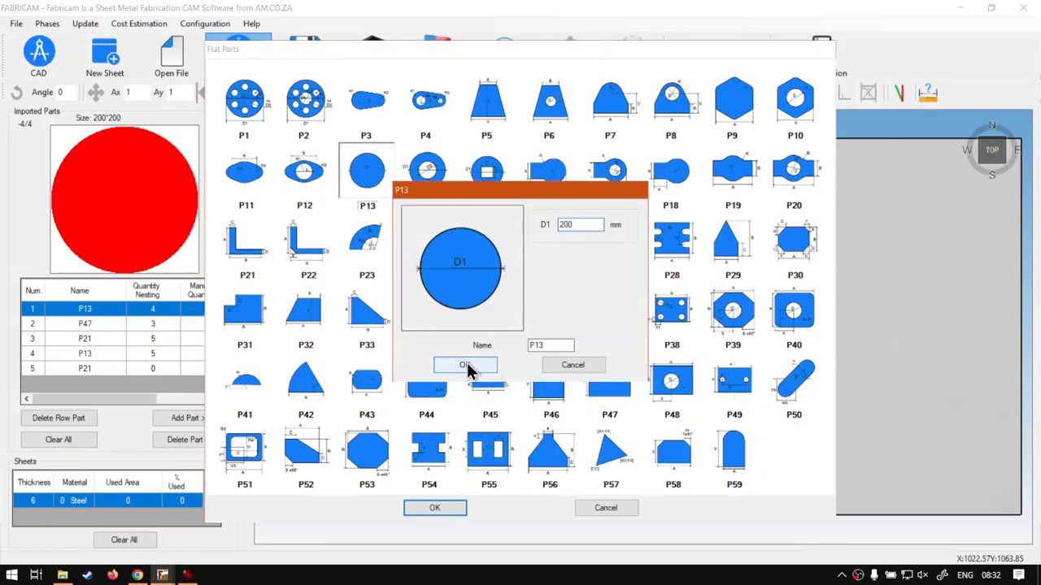
left_click(468, 363)
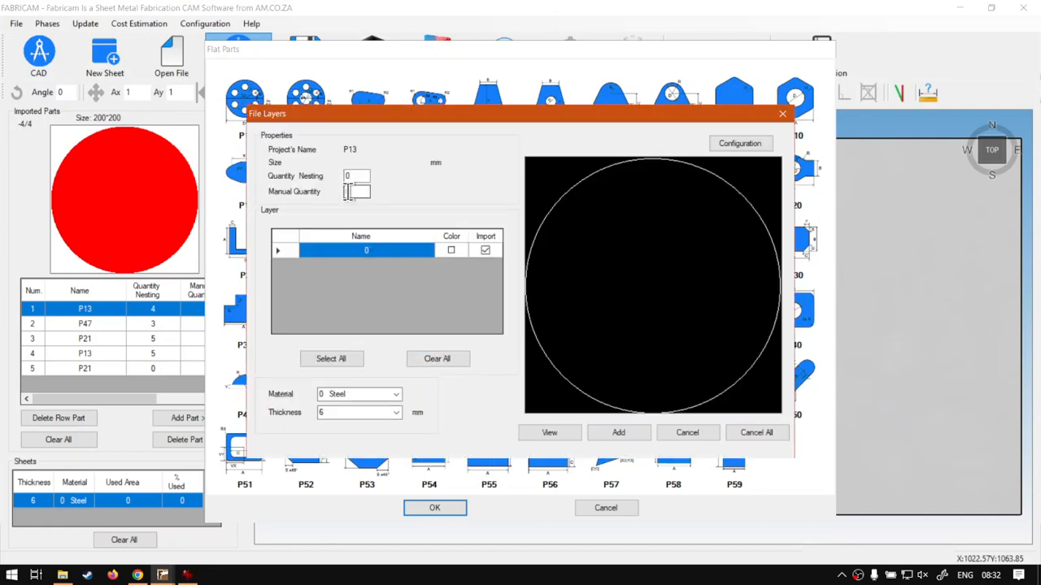
Add the disc to the imported parts with a manual quantity of 9 and place one copy on the sheet
key("super+plus")
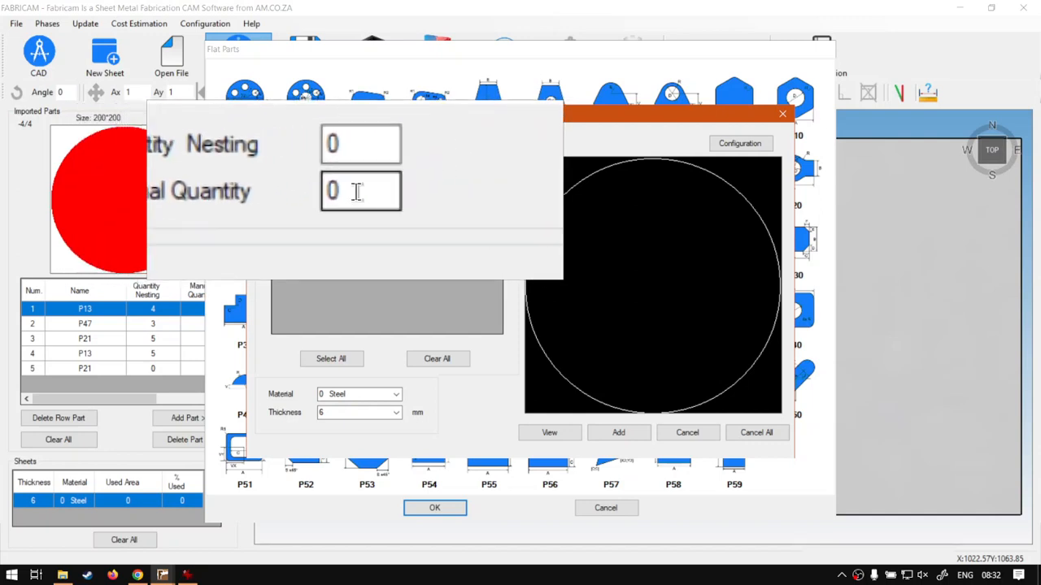
double_click(345, 192)
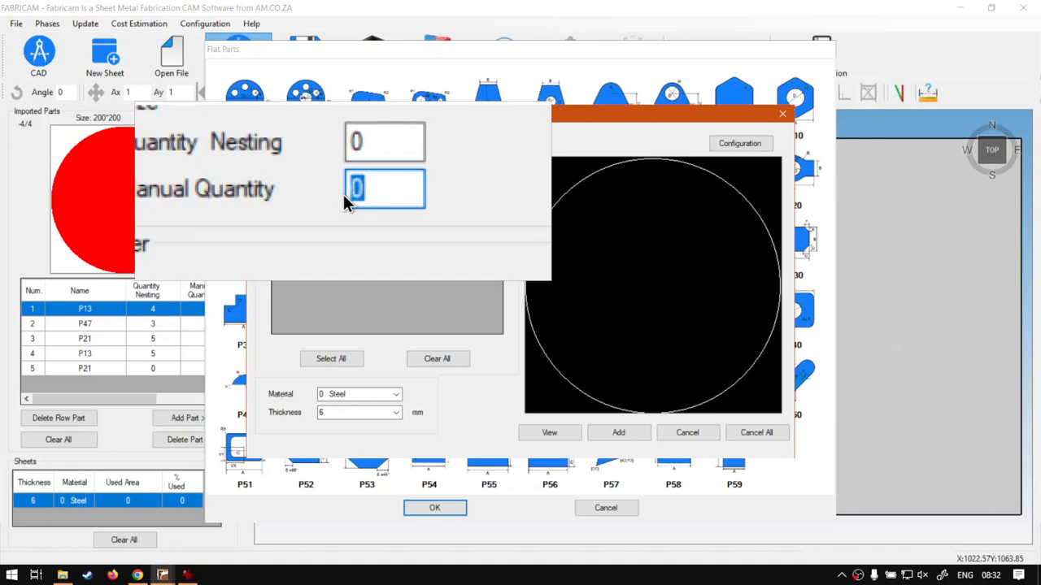
type("9")
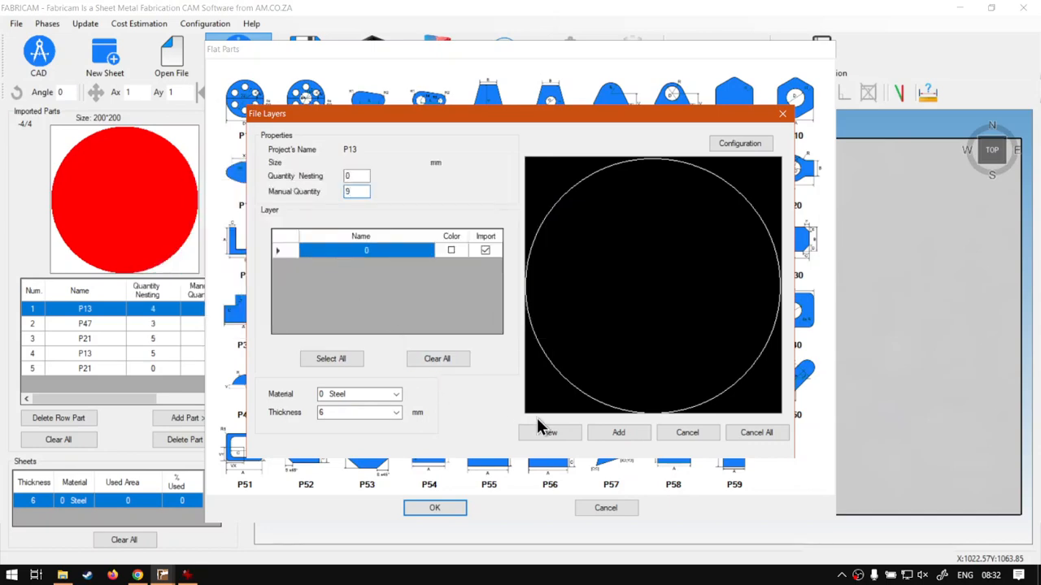
left_click(627, 435)
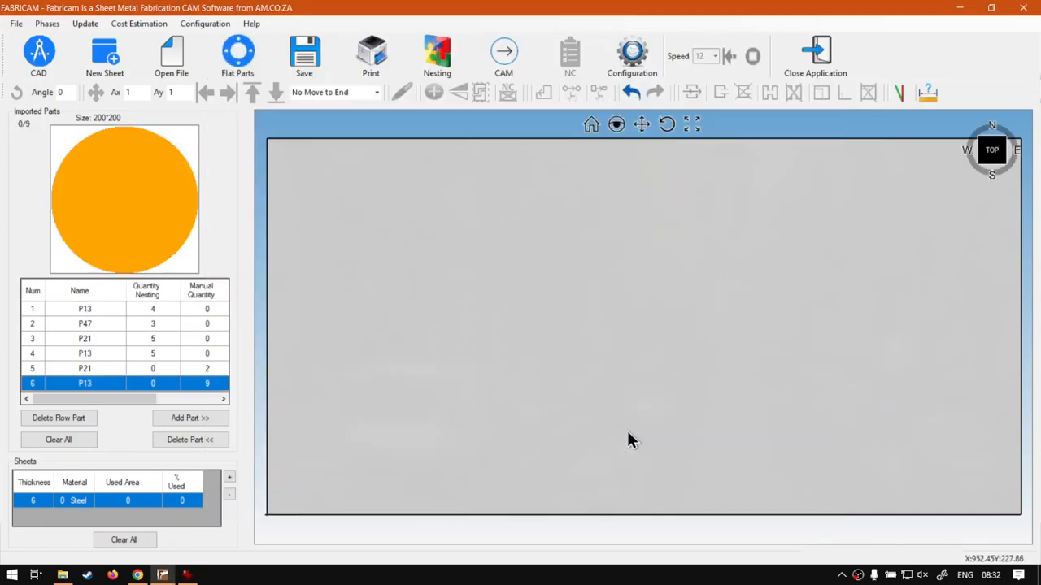
left_click(190, 418)
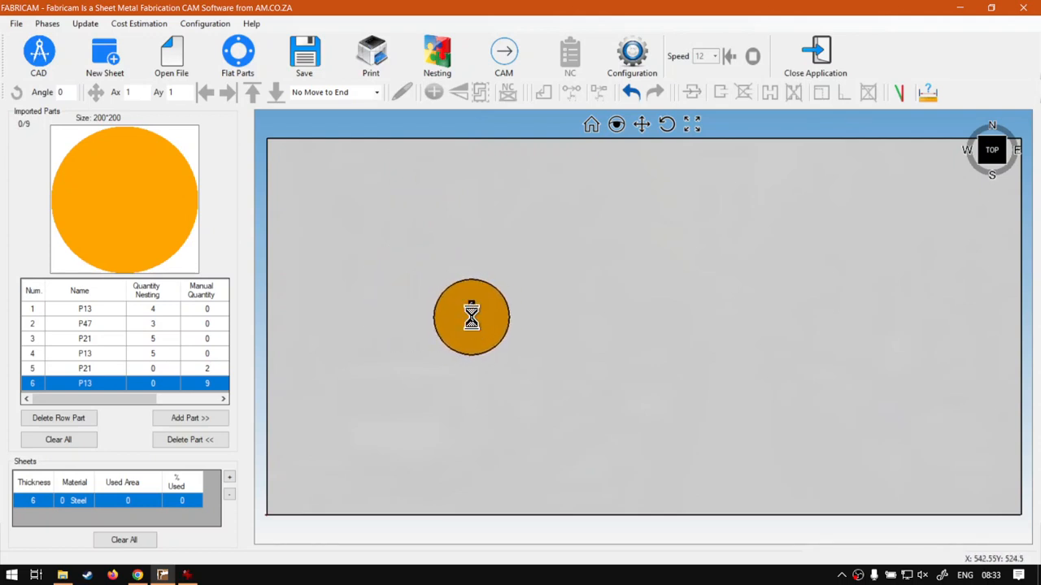
left_click(473, 317)
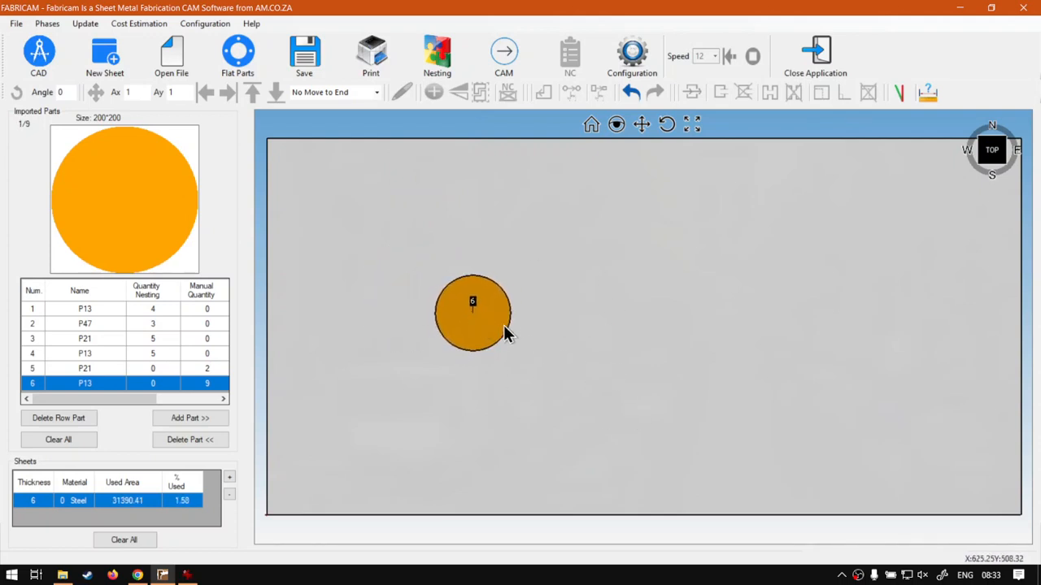
Start adding copies of the placed disc and set the number of parts in X to 5
left_click(492, 323)
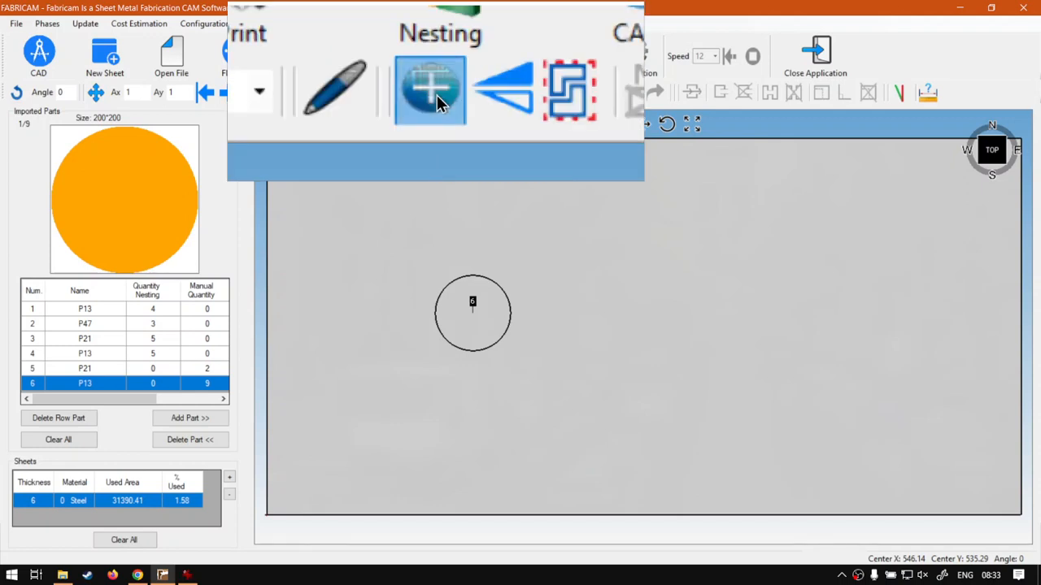
left_click(437, 95)
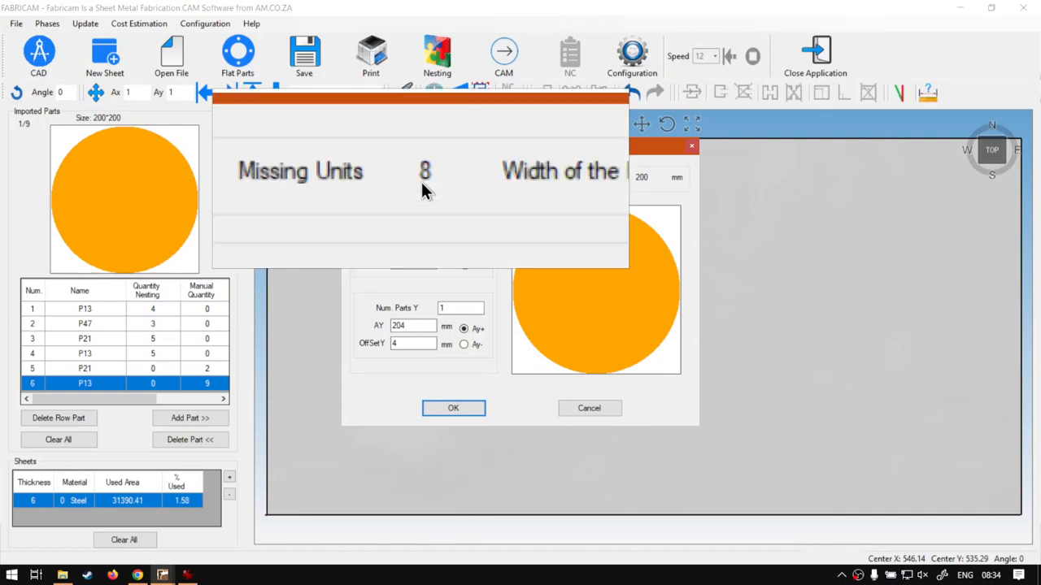
left_click_drag(453, 226, 431, 228)
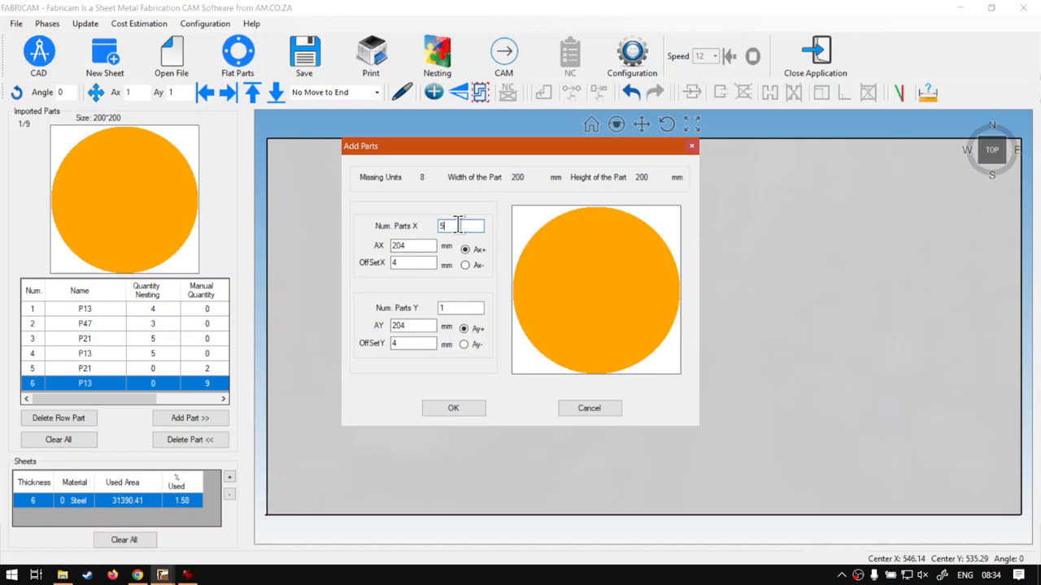
left_click_drag(460, 225, 439, 226)
left_click_drag(462, 228, 441, 227)
key("BackSpace")
type("5")
left_click_drag(552, 159, 752, 114)
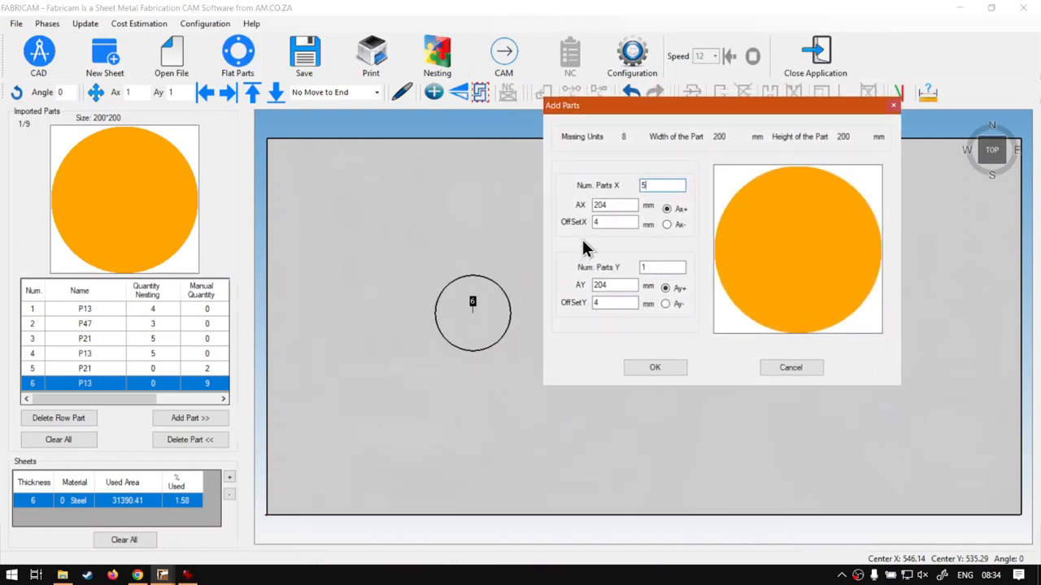
Set the AX spacing to 400 mm in the positive X direction and create the row of copies
key("super+plus")
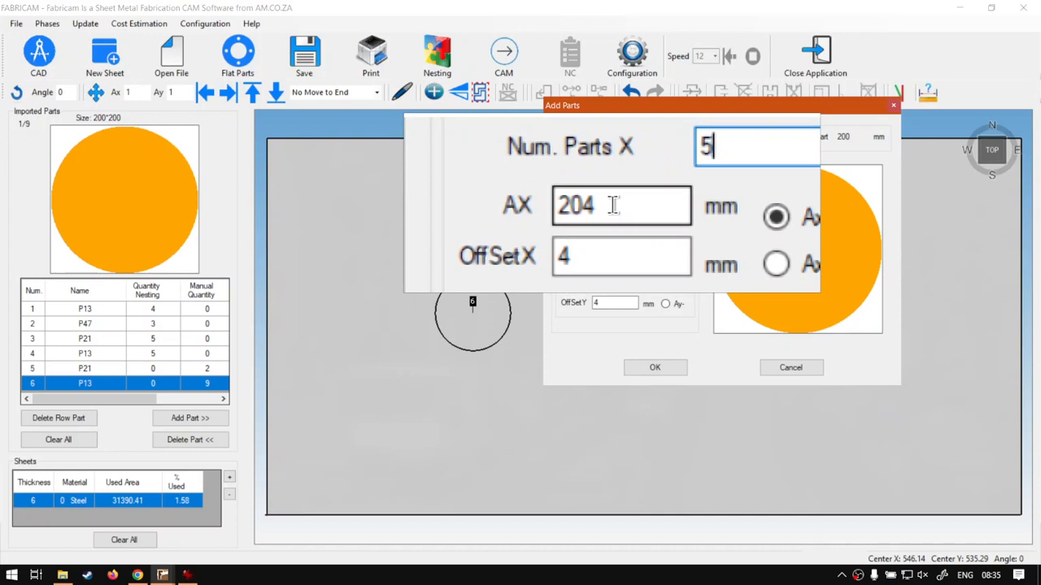
key("Tab")
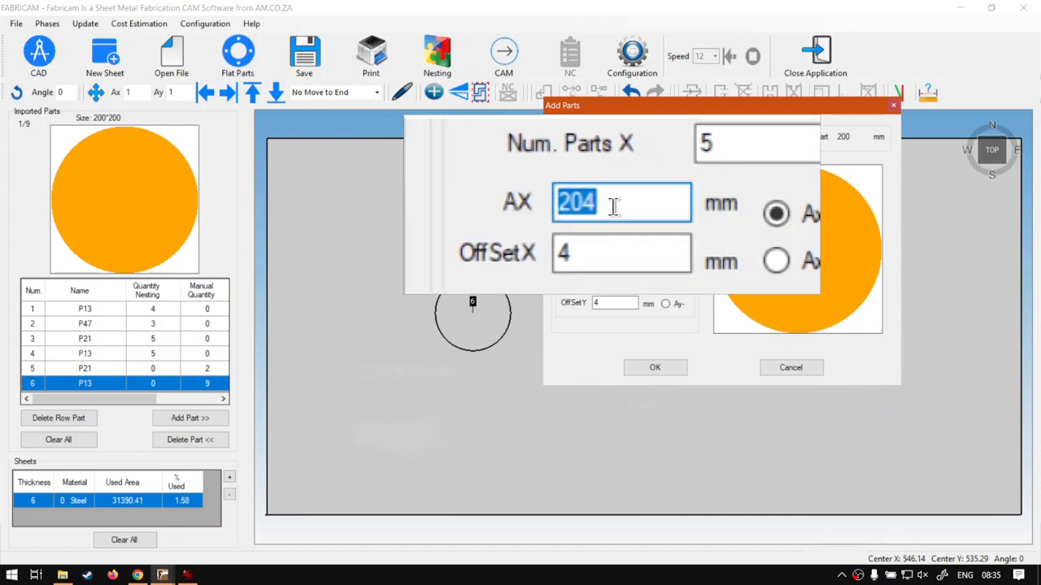
type("400")
key("Tab")
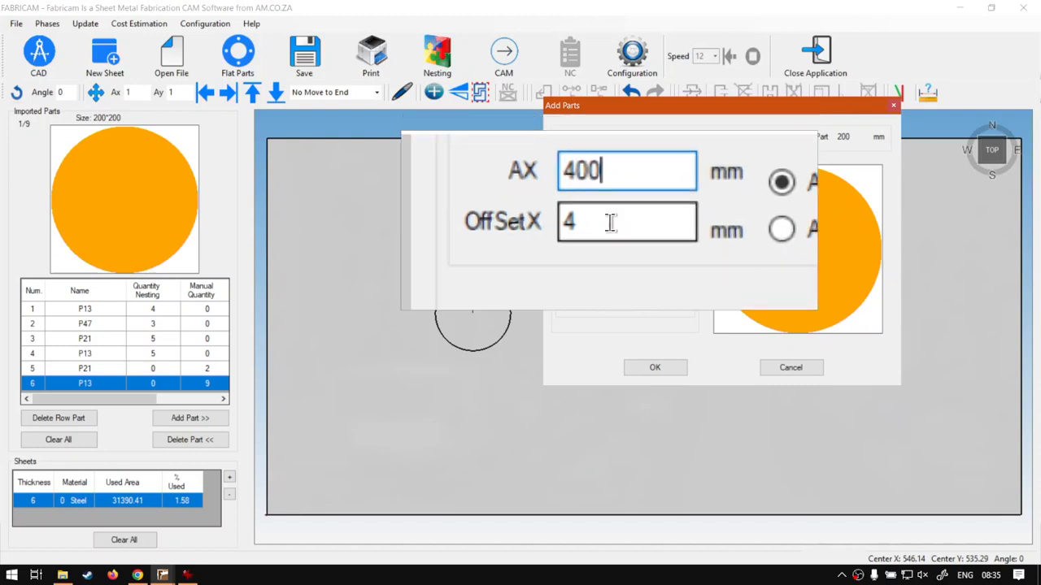
left_click(621, 204)
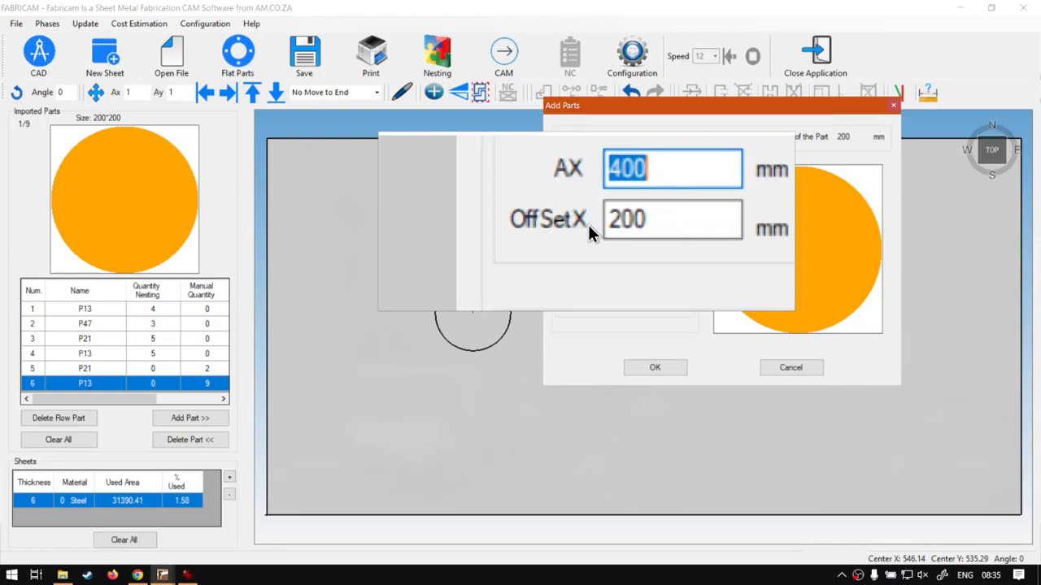
double_click(610, 222)
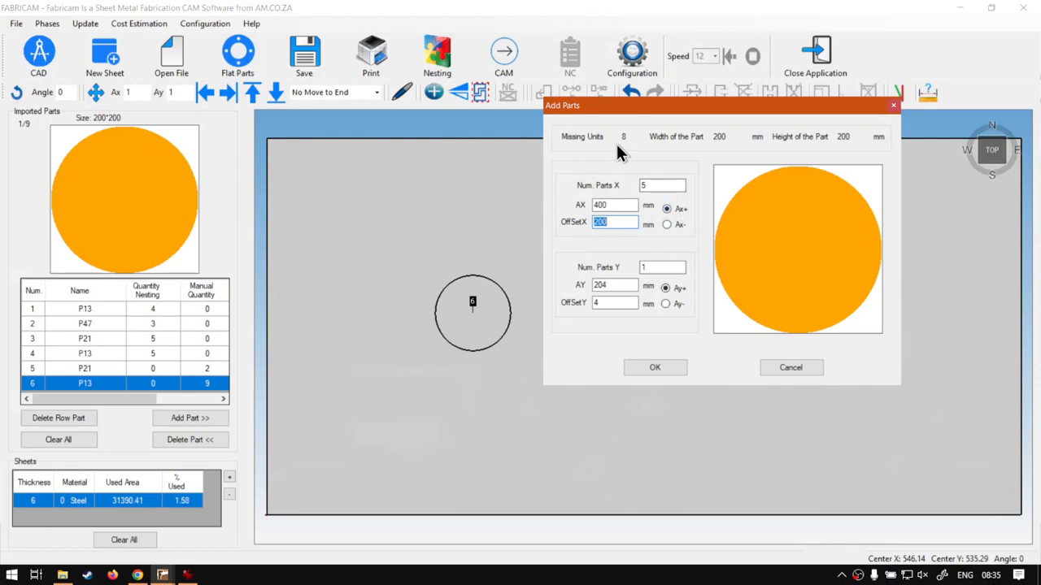
left_click_drag(659, 109, 787, 122)
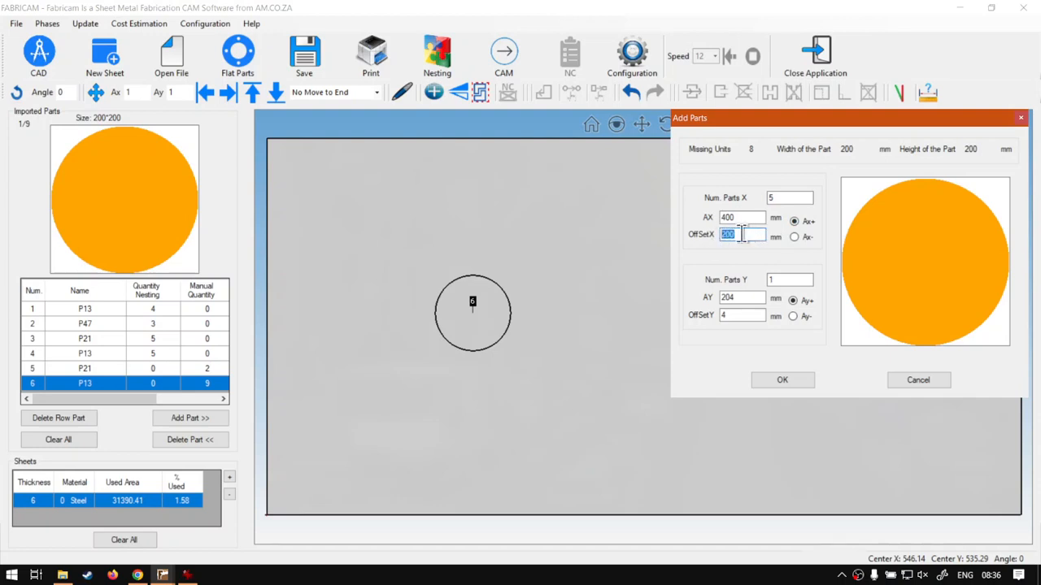
left_click_drag(775, 124, 360, 39)
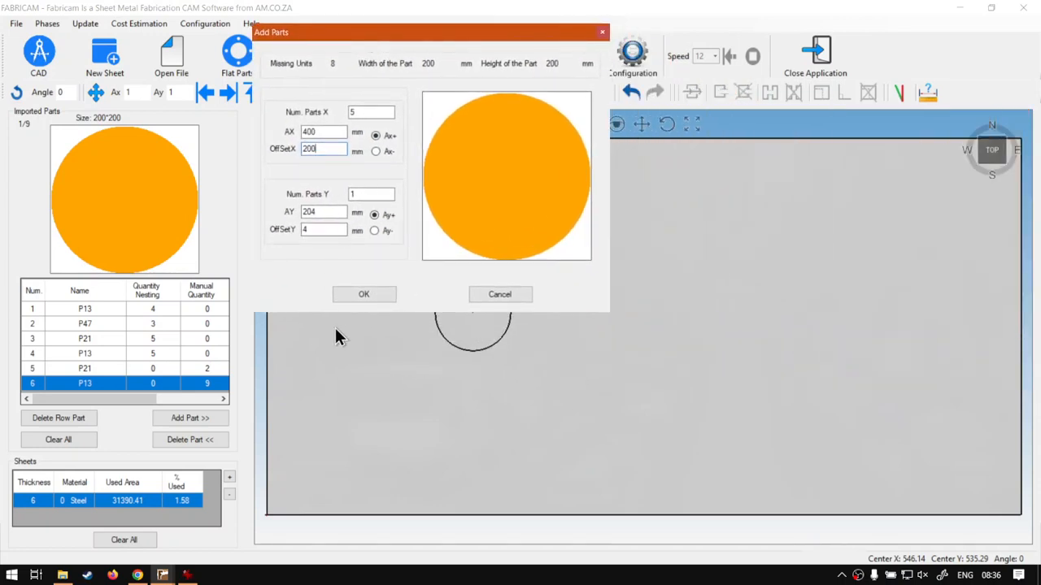
left_click(379, 302)
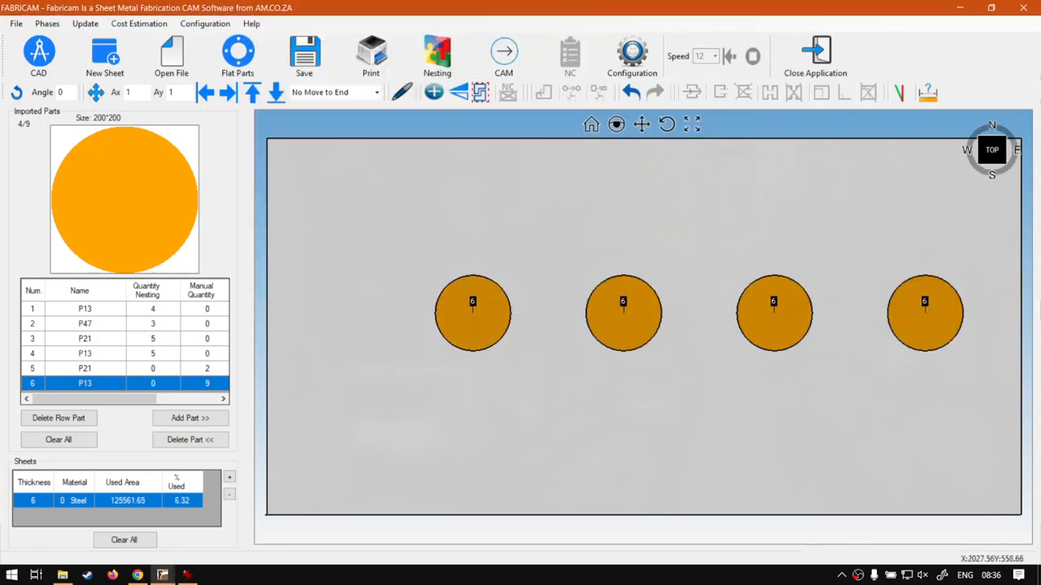
Move the whole row of discs toward the sheet's left edge, with the last disc centred at about X 1390, Y 507
left_click_drag(941, 394, 428, 259)
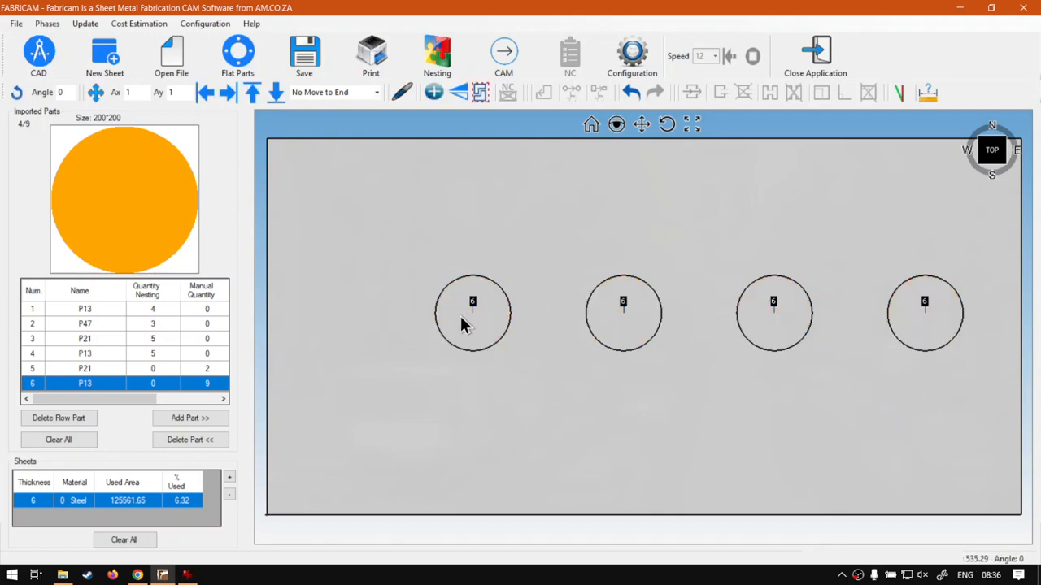
left_click_drag(461, 320, 334, 329)
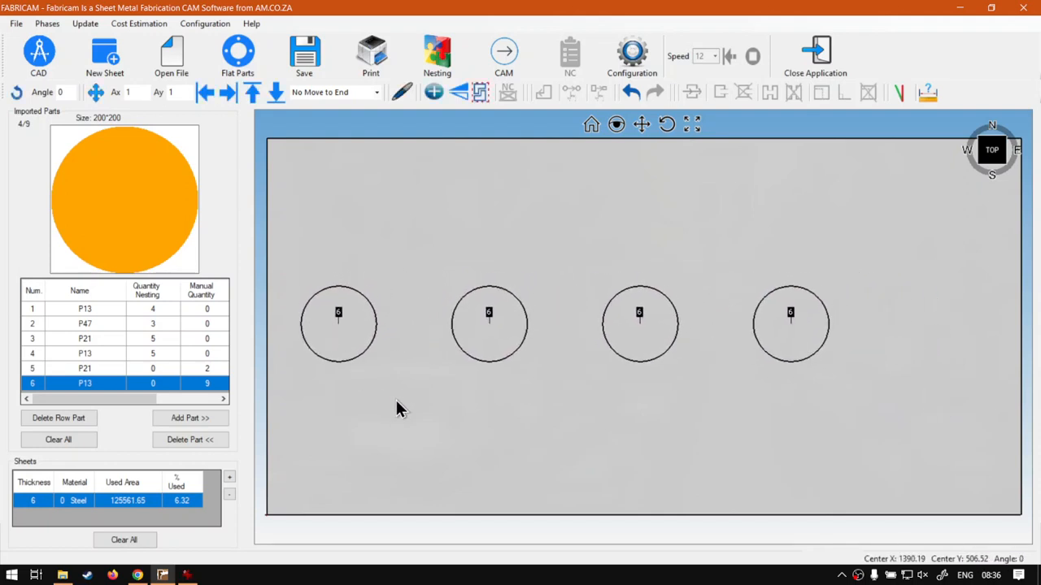
Add one more disc beyond the last one in the row, using an X offset of 200 mm
left_click(433, 92)
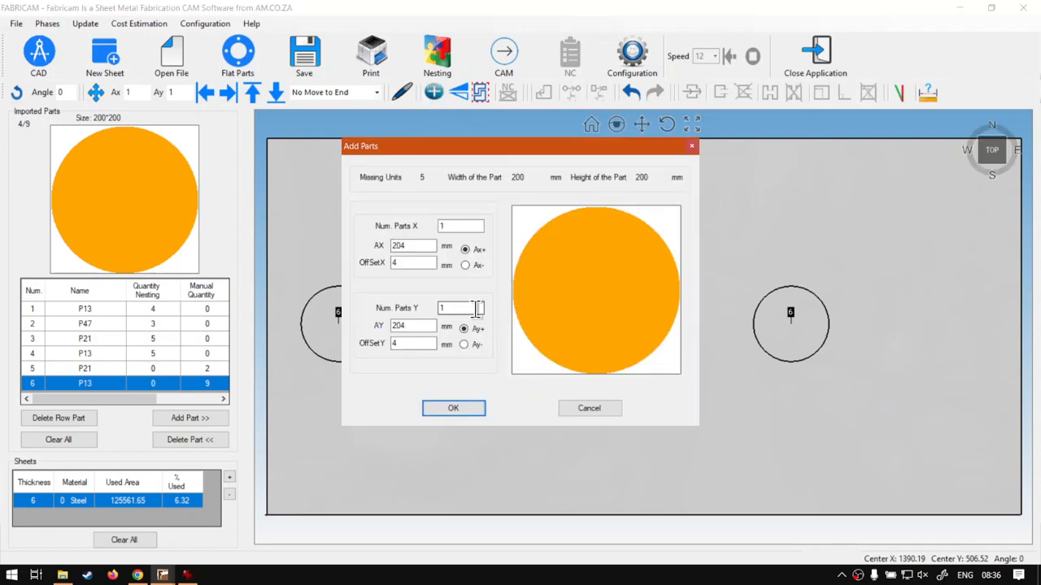
left_click(604, 414)
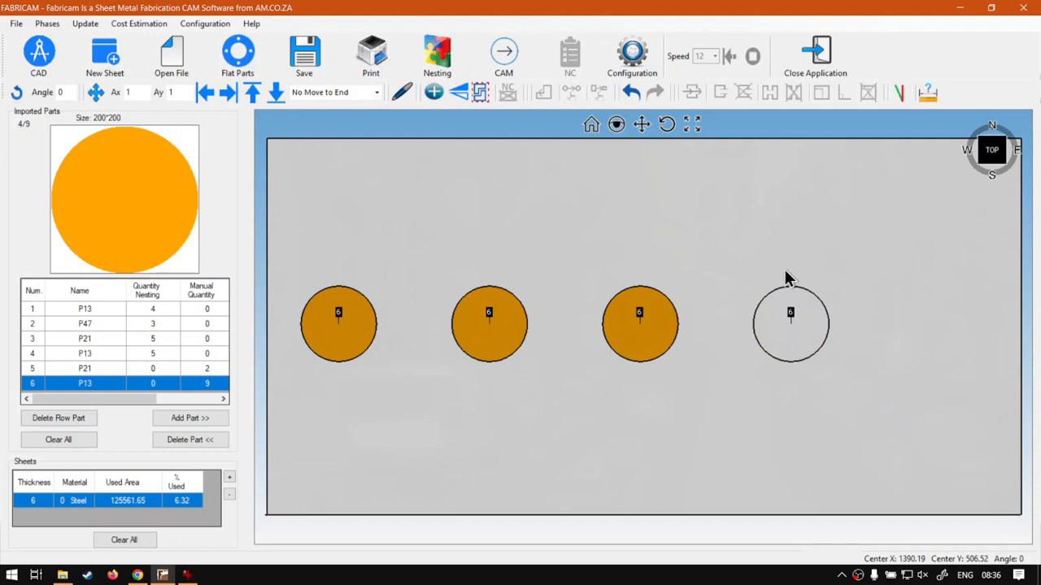
left_click(430, 93)
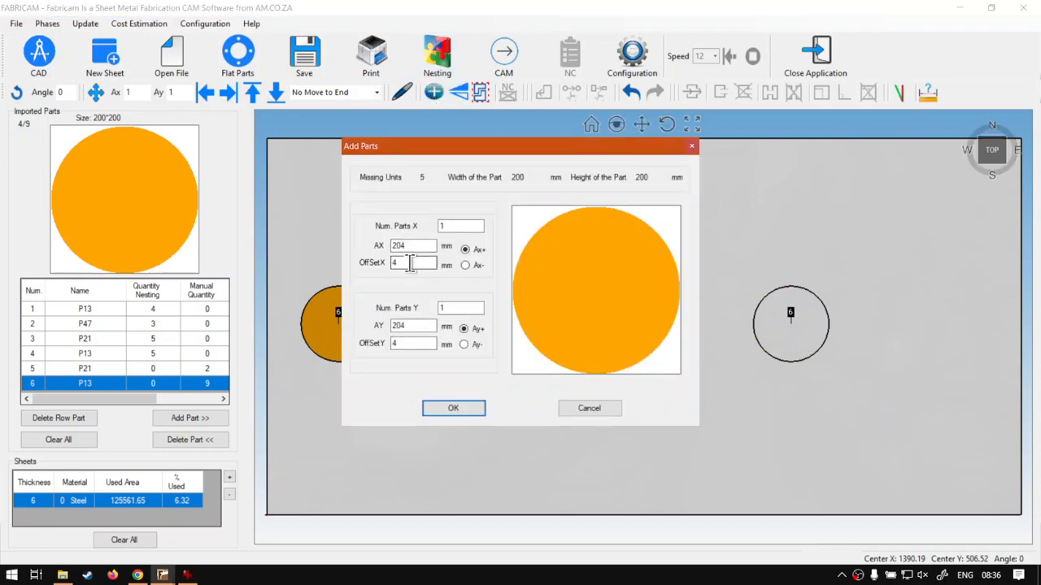
left_click_drag(410, 263, 368, 263)
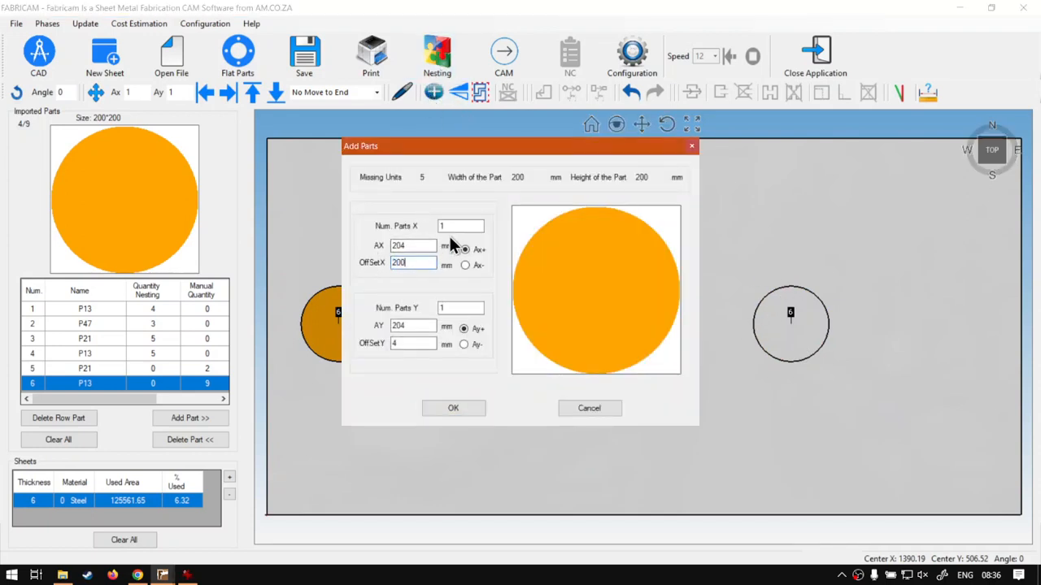
type("200")
left_click_drag(454, 226, 433, 225)
left_click(465, 409)
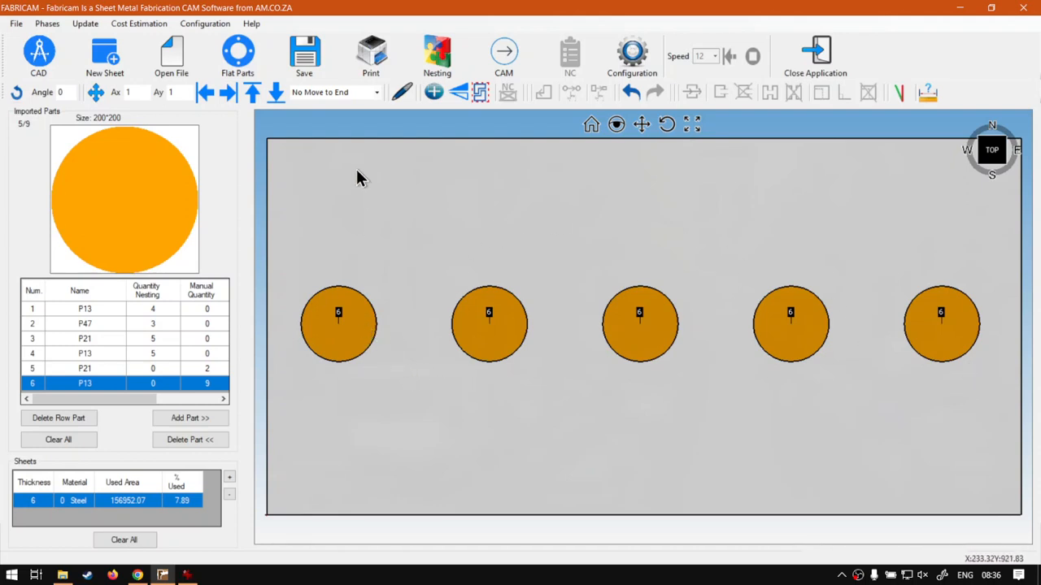
Try to add a copy of the middle disc in positive Y with 2 parts in Y and a 200 mm Y offset
left_click(637, 351)
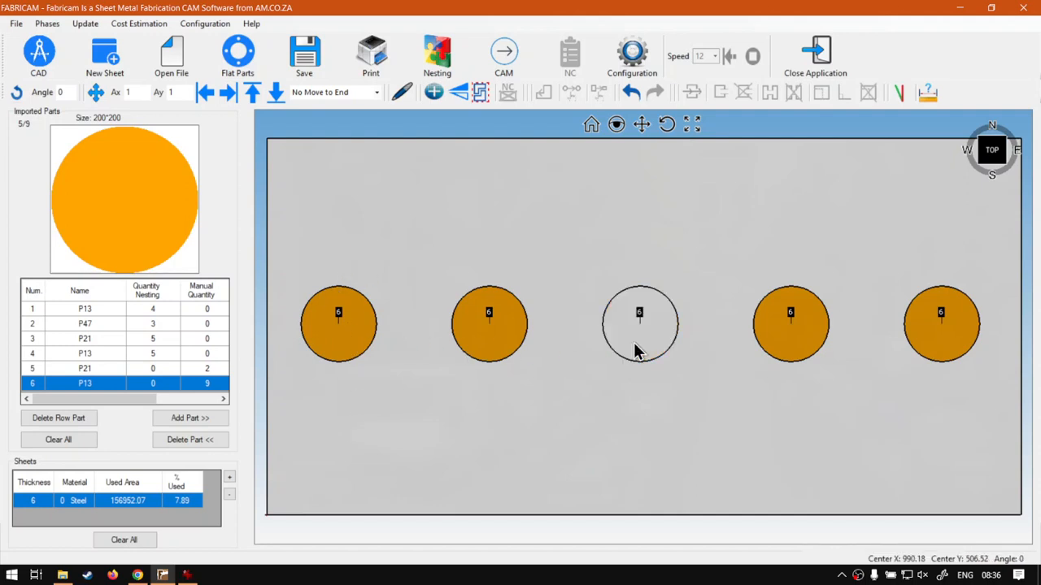
left_click(435, 93)
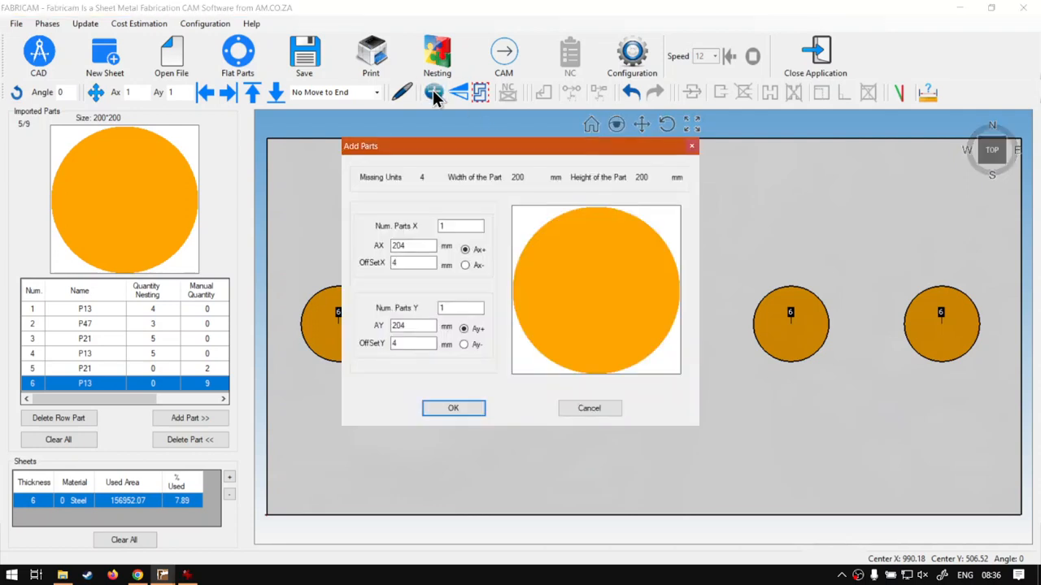
left_click(457, 309)
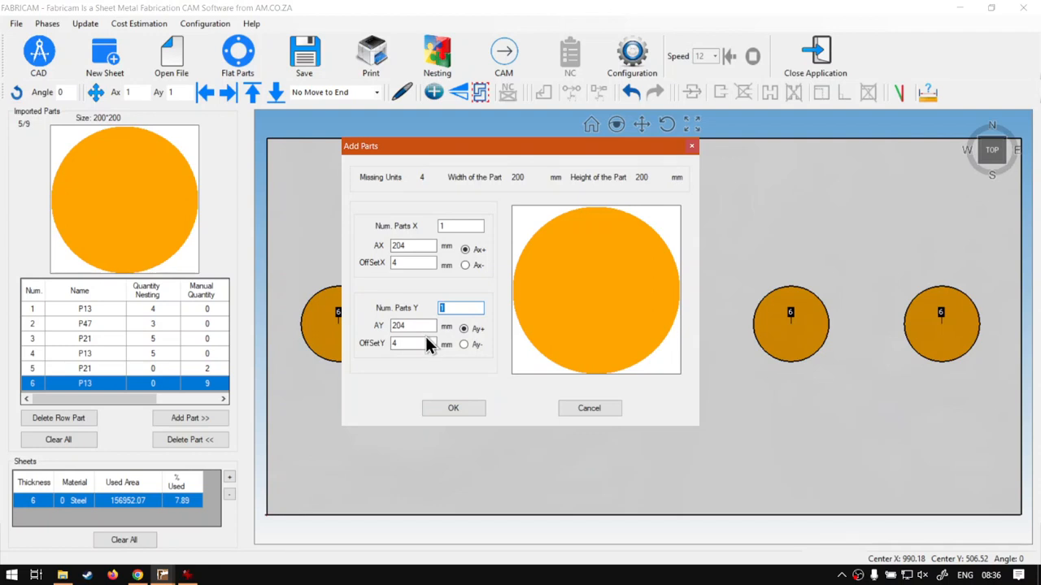
left_click(395, 345)
type("200")
left_click(457, 309)
type("2")
left_click_drag(516, 149, 399, 154)
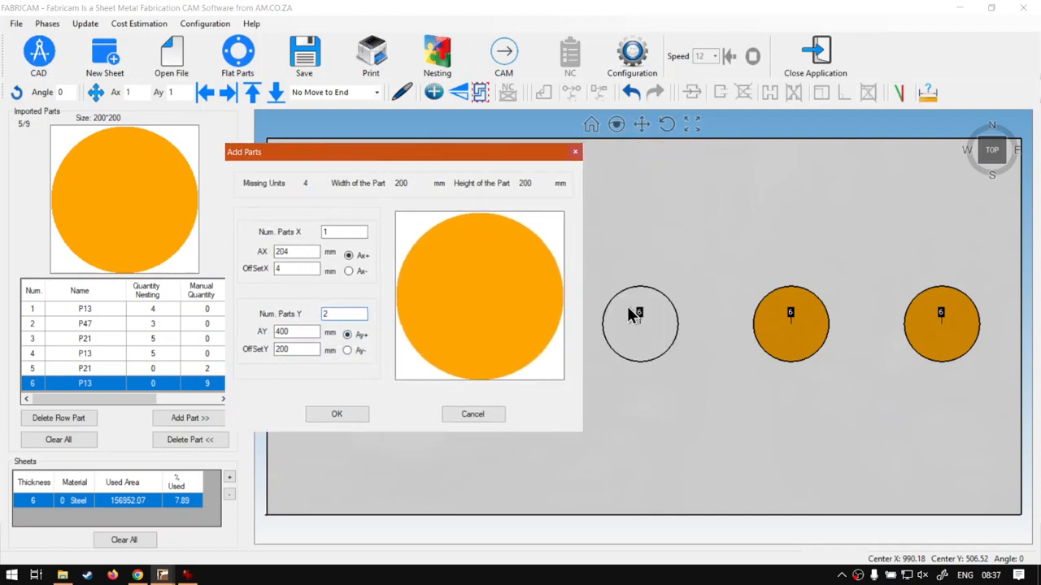
left_click(348, 420)
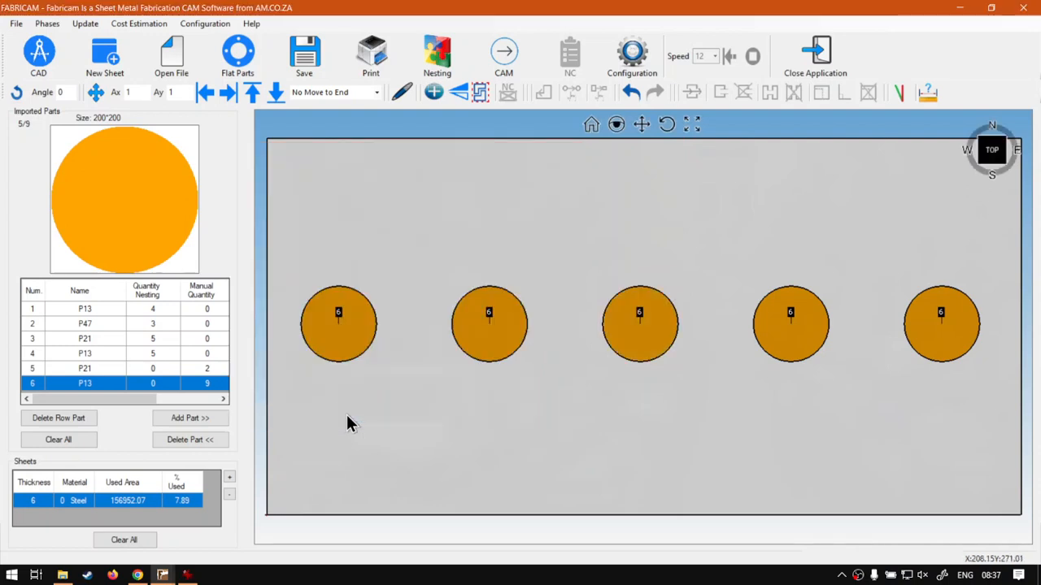
Add a disc on the positive Y side of the row's middle disc, using 2 parts in Y and a 100 mm Y offset
left_click(650, 331)
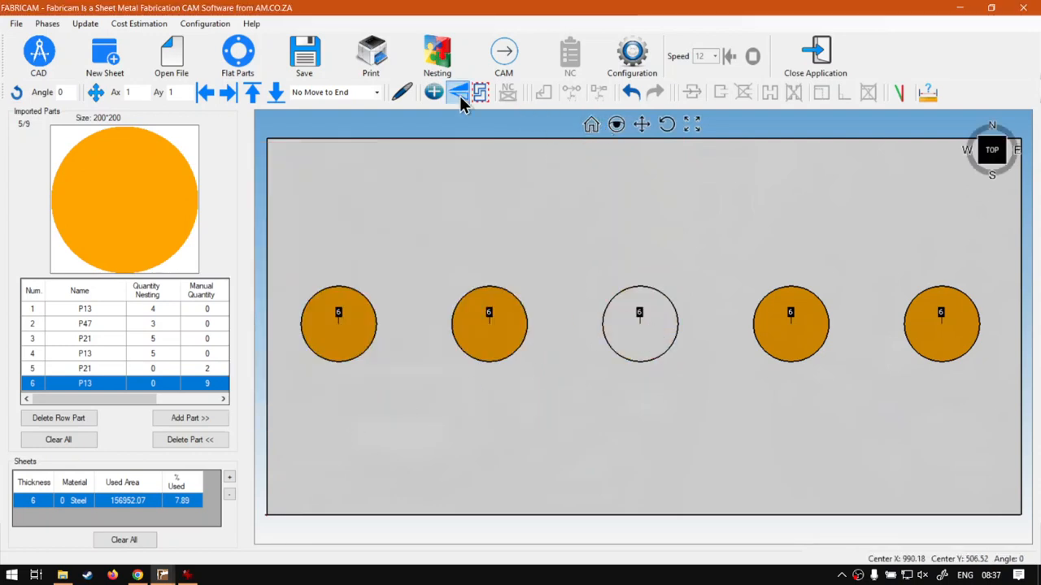
left_click(437, 95)
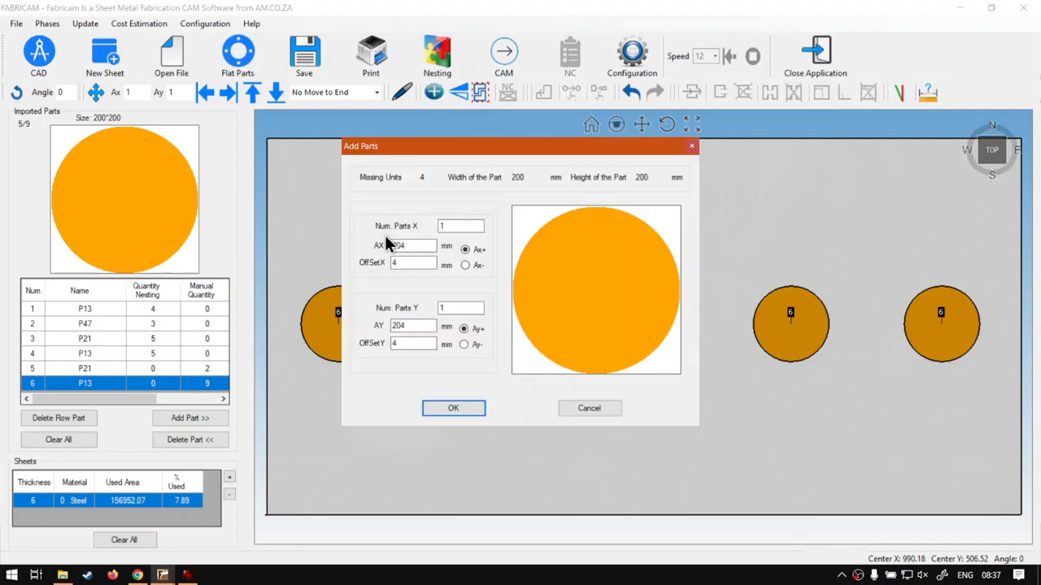
left_click_drag(463, 308, 392, 345)
type("2")
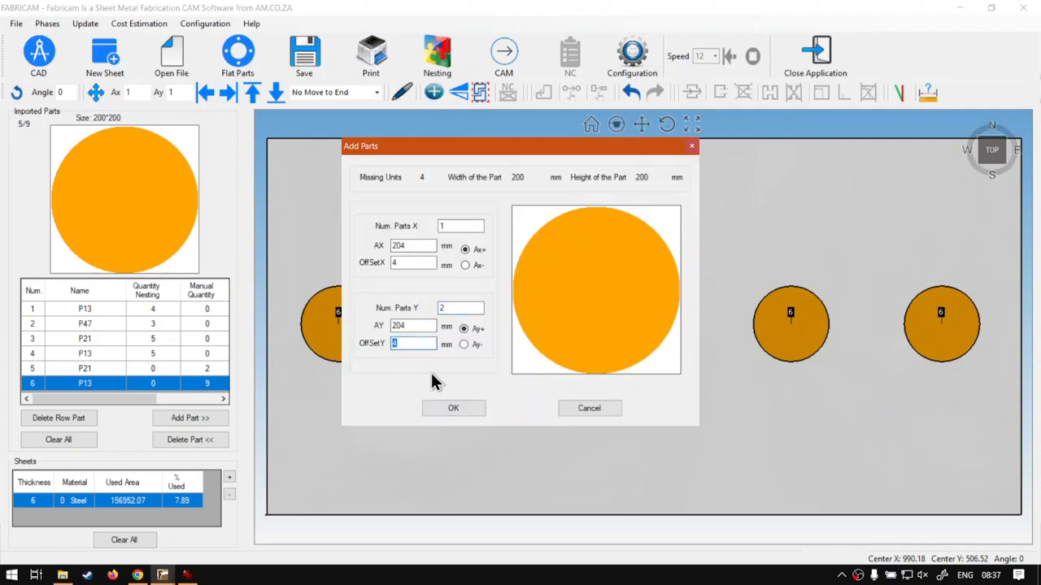
type("100")
double_click(418, 325)
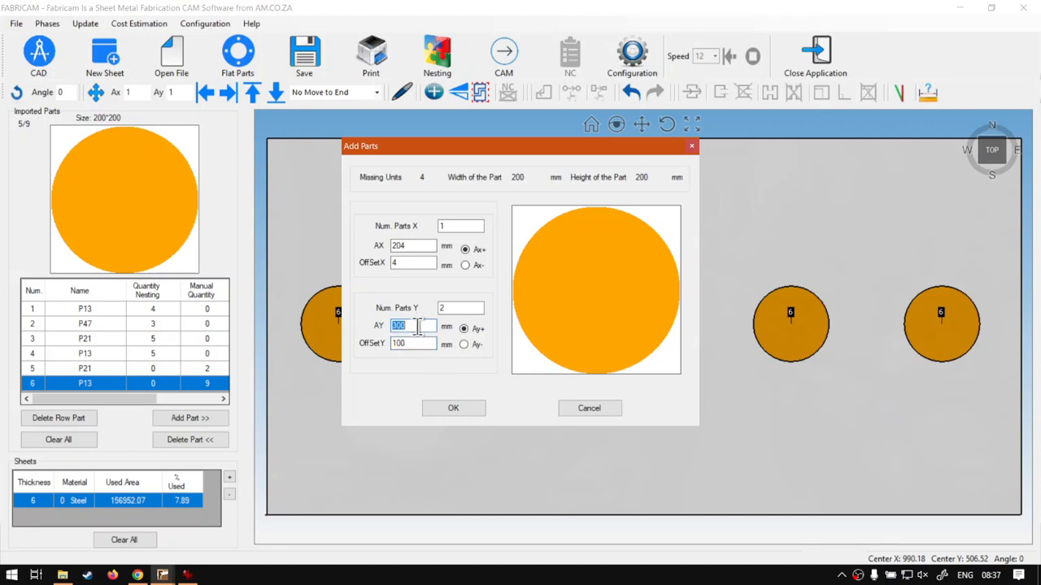
left_click(464, 330)
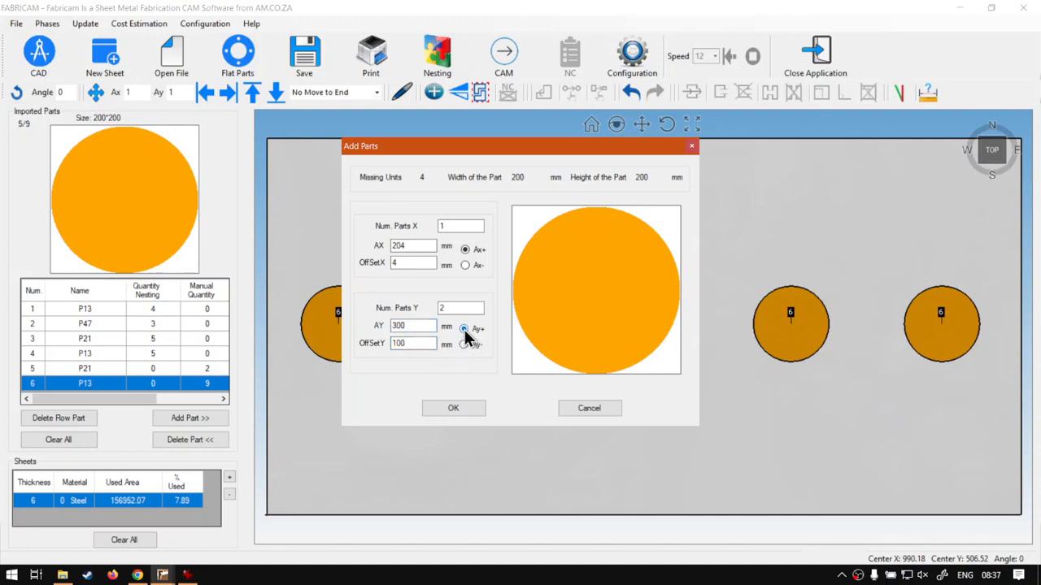
left_click(463, 408)
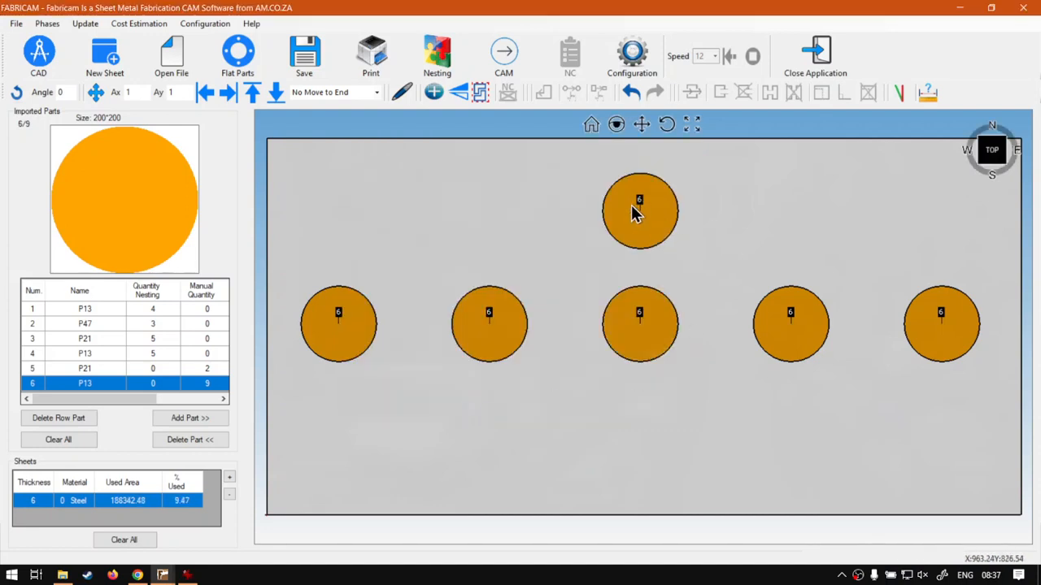
Add a disc on the negative Y side of the row's middle disc, using 2 parts in Y and a 100 mm Y offset
left_click(651, 343)
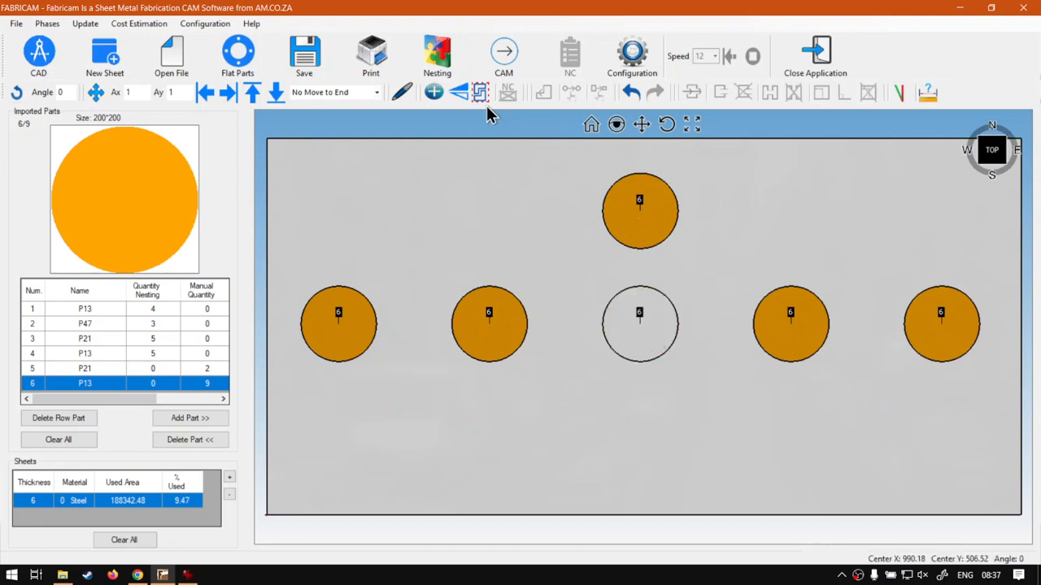
left_click(434, 93)
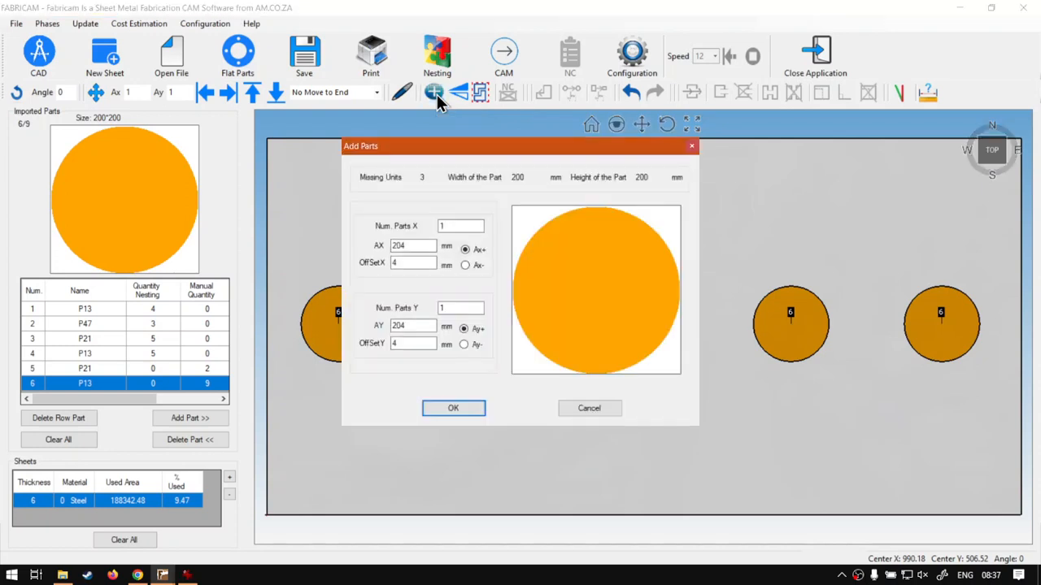
left_click_drag(464, 308, 386, 349)
type("2")
type("100")
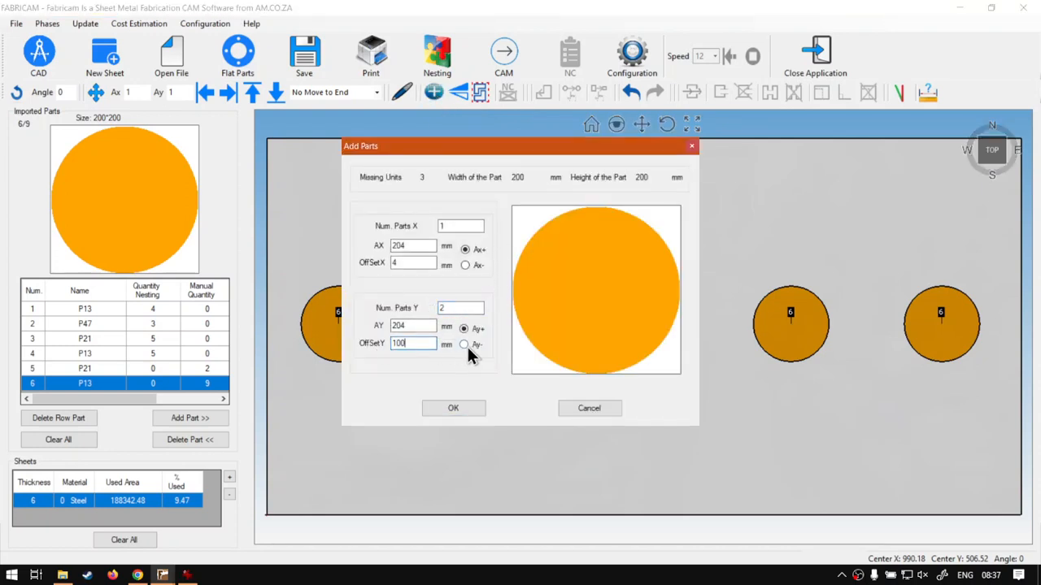
left_click(465, 345)
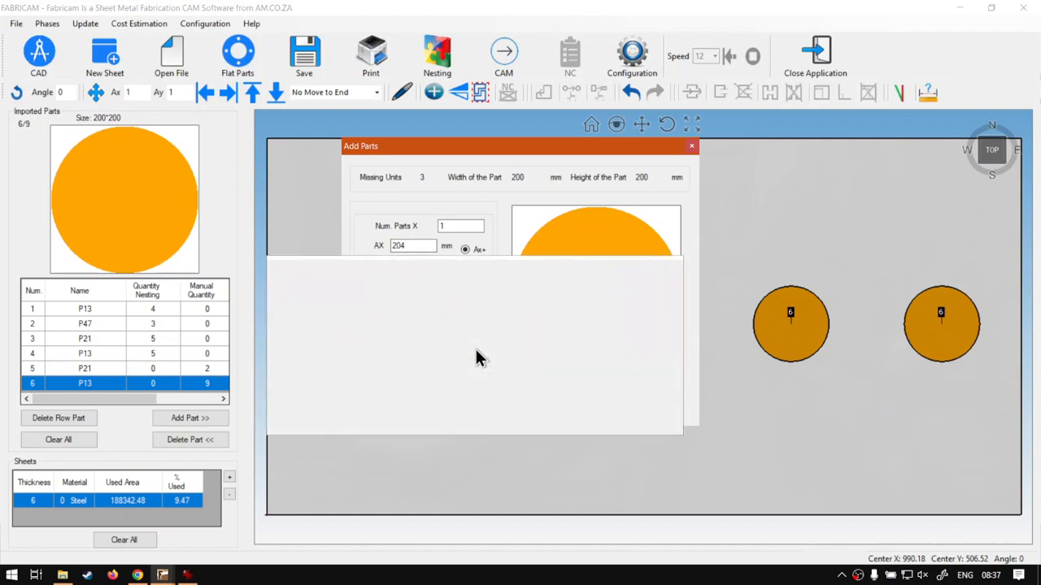
left_click(453, 408)
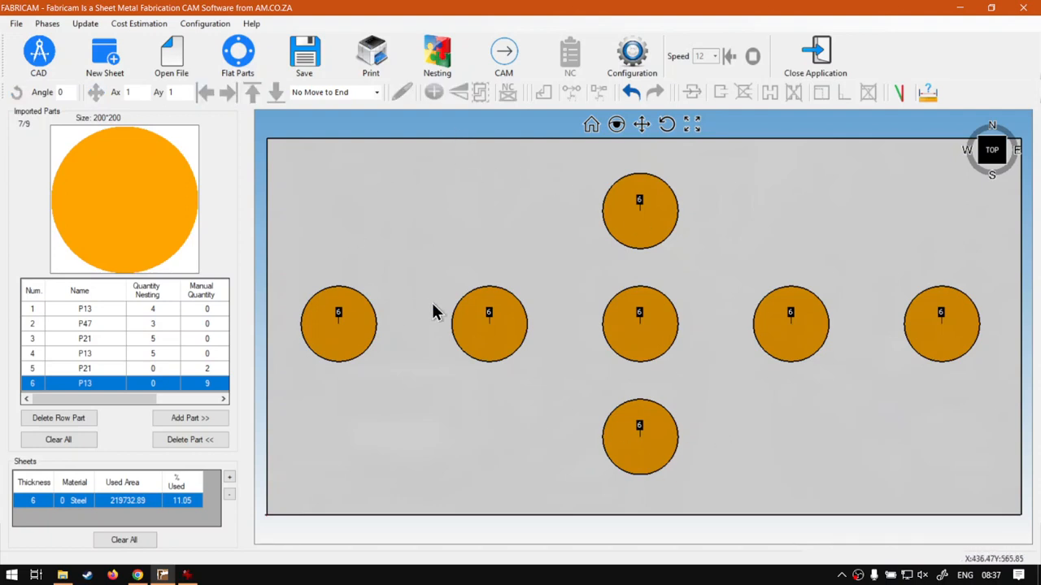
left_click(642, 340)
left_click(437, 55)
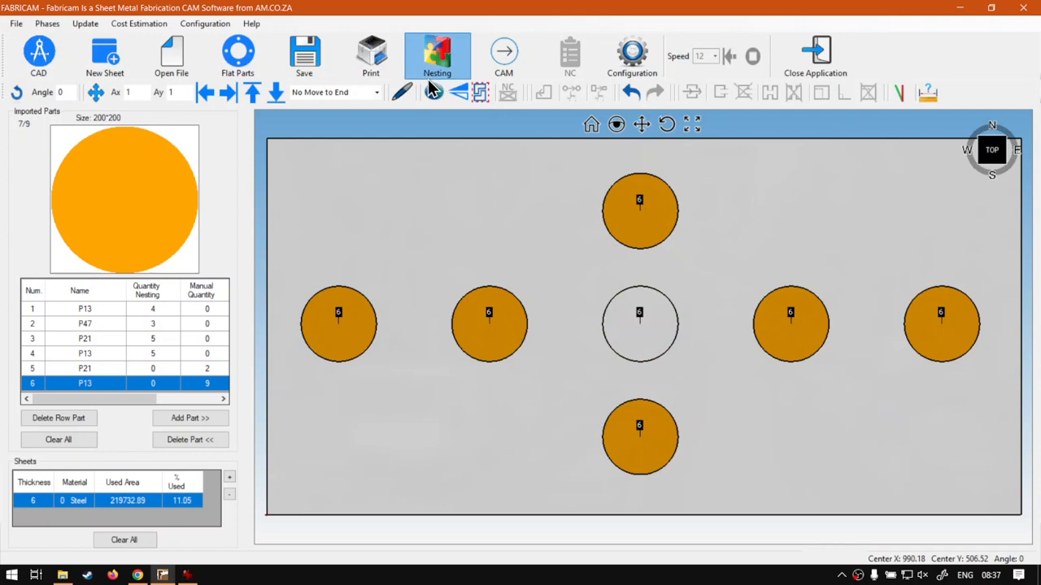
left_click(894, 139)
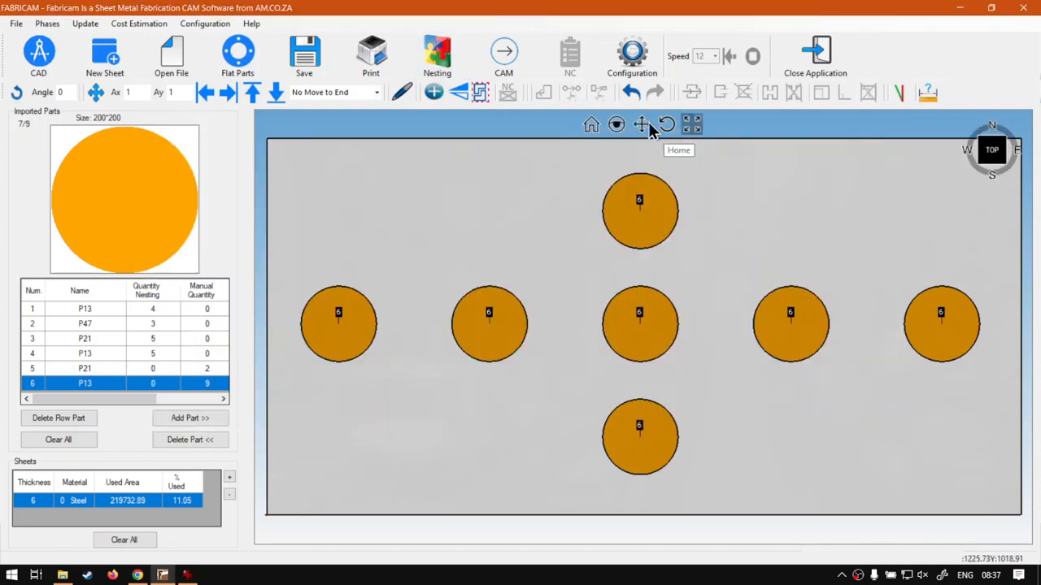
left_click(509, 344)
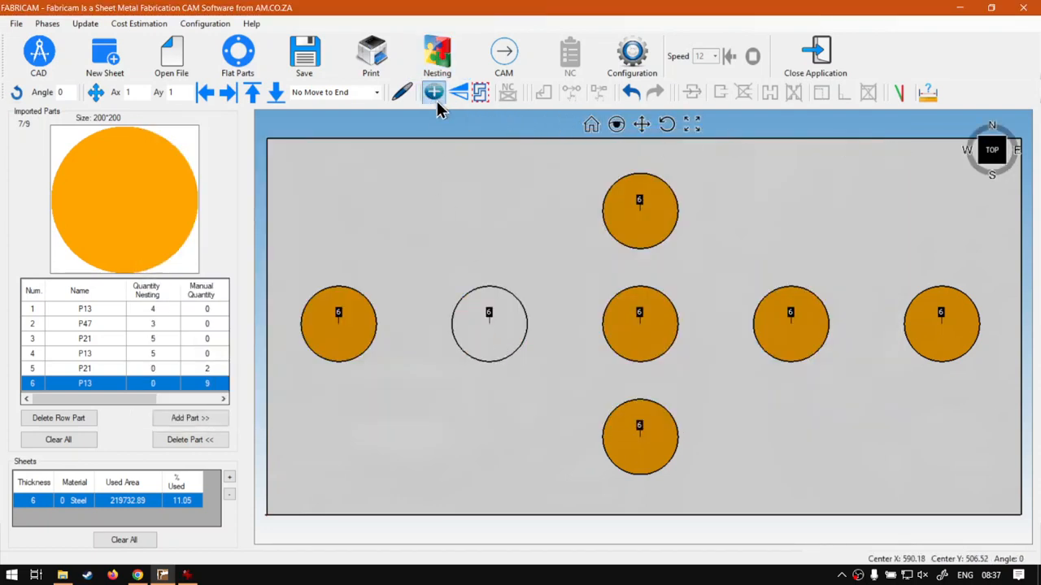
left_click(436, 96)
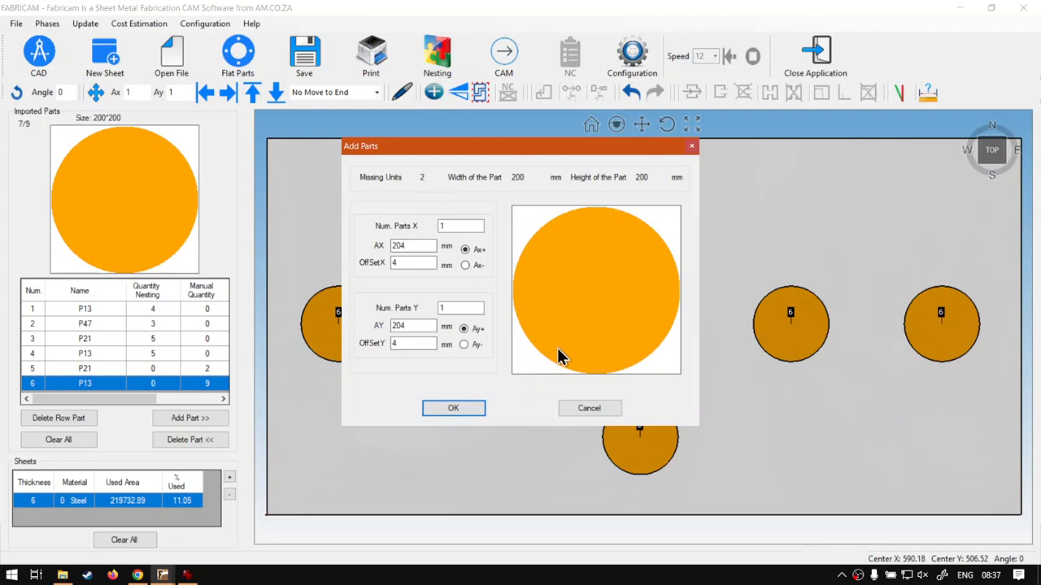
left_click(589, 408)
left_click(730, 414)
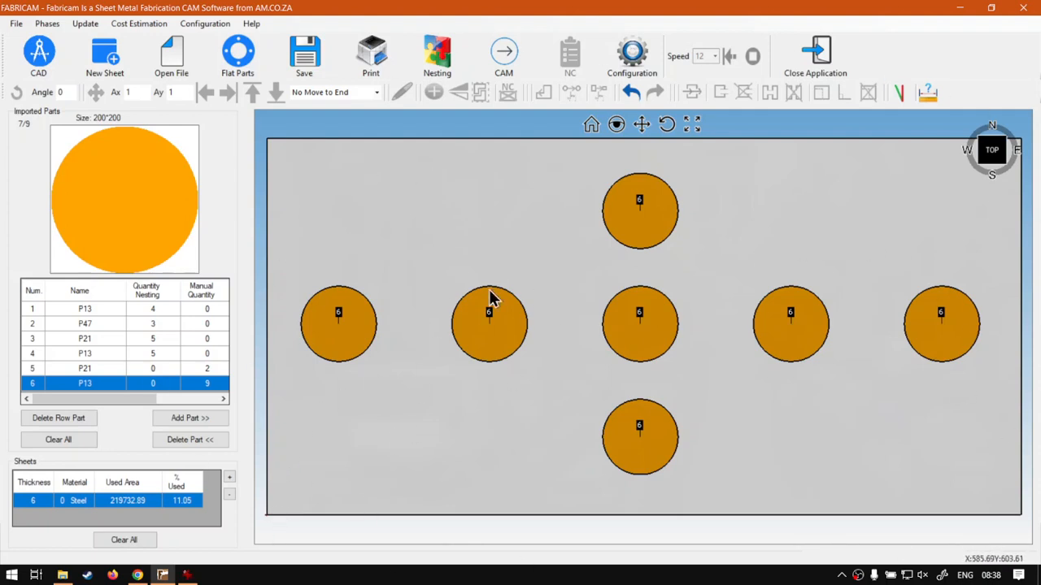
left_click(489, 318)
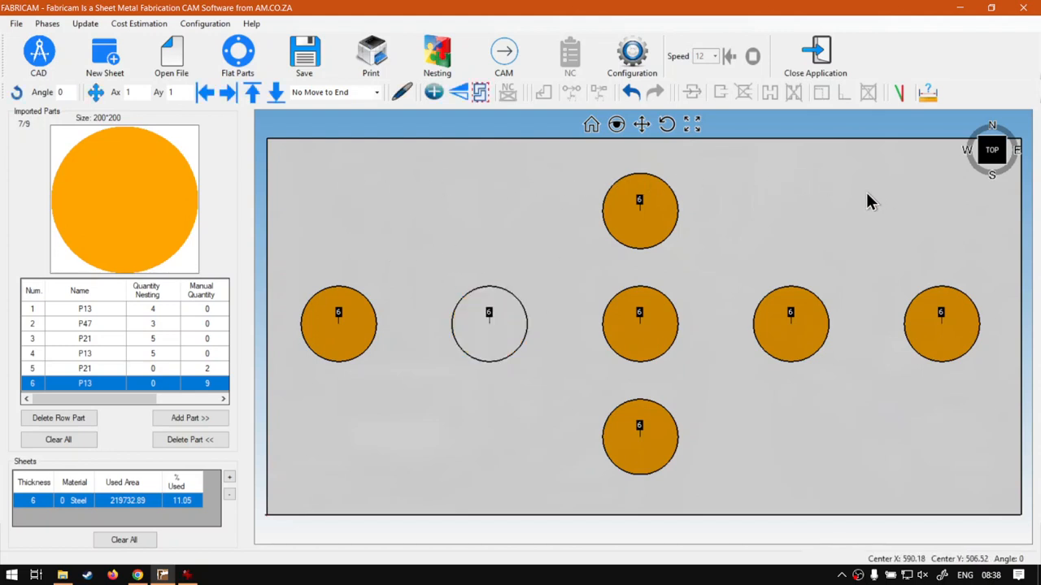
left_click(518, 431)
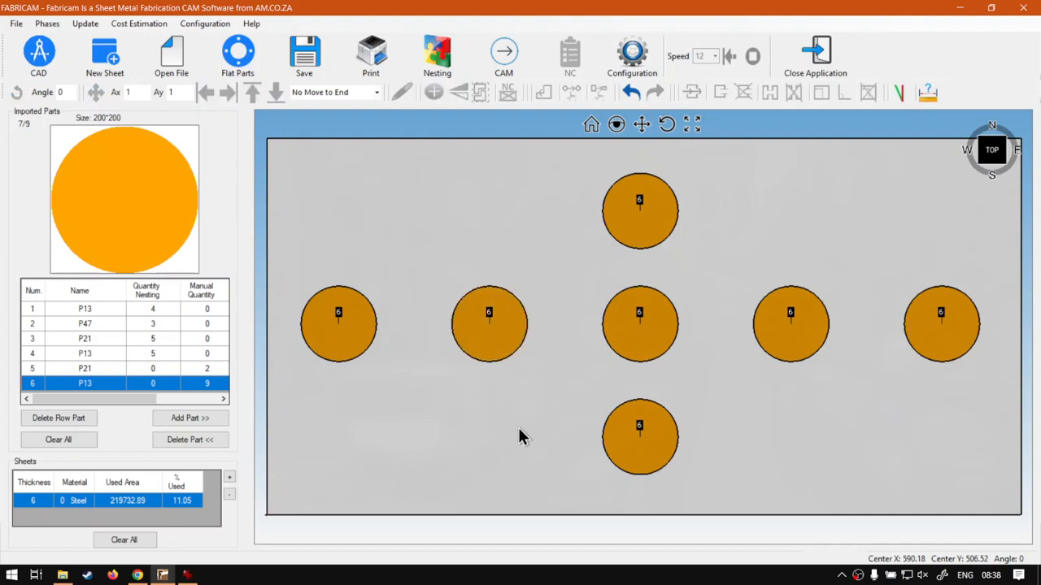
left_click(491, 333)
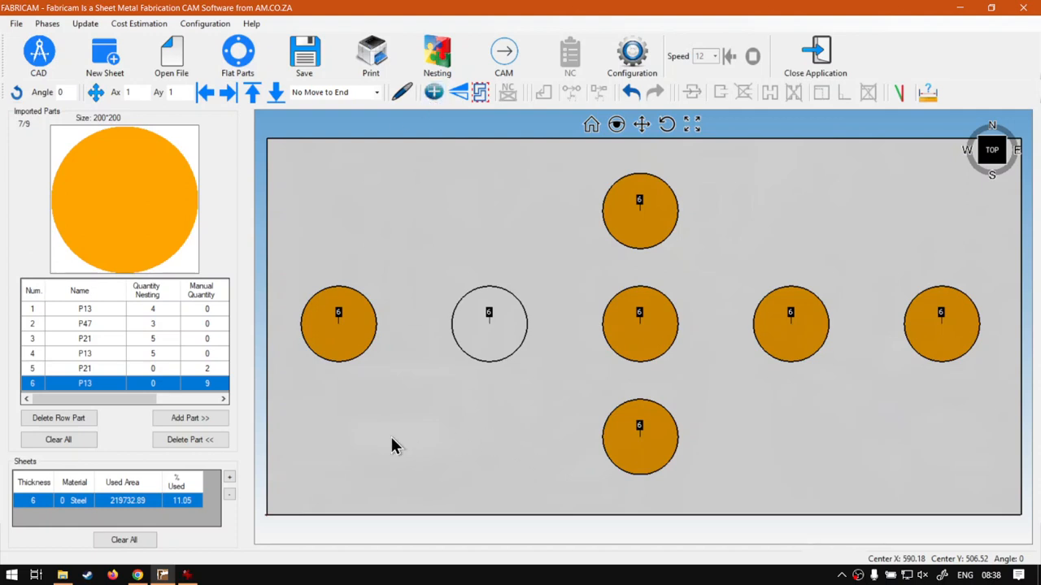
Switch to Chrome to view the softwaretraining.co.za home page
left_click(138, 575)
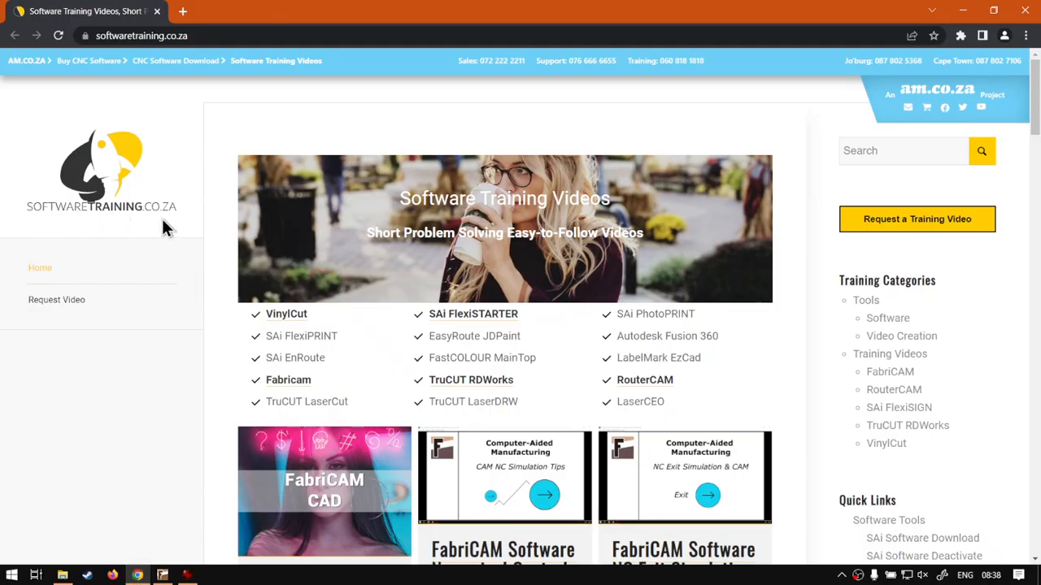